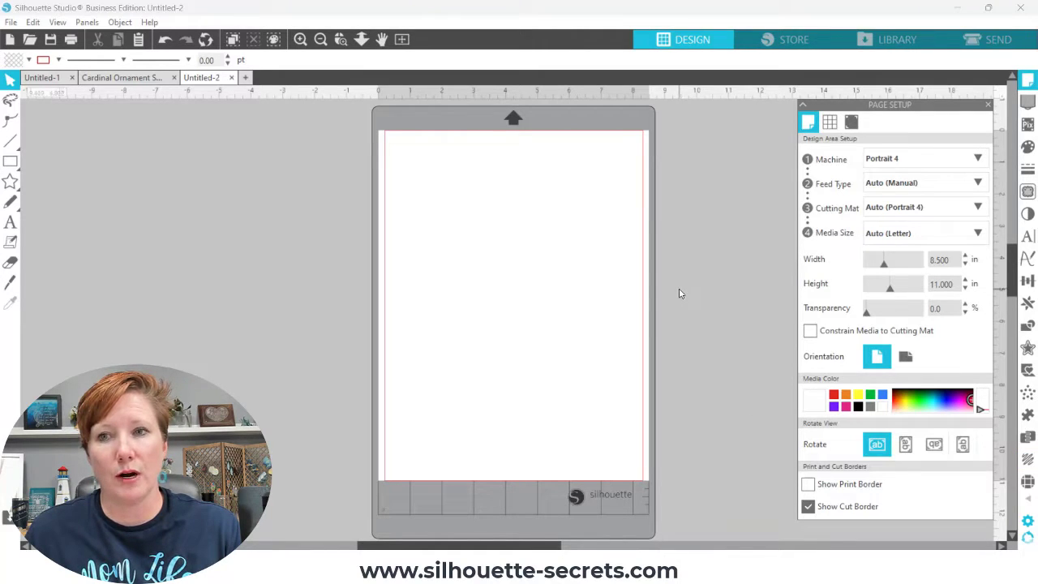
Keep Portrait 4 as the cutting machine and set the Cutting Mat to None
{"action": "left_click", "coordinate": [899, 160]}
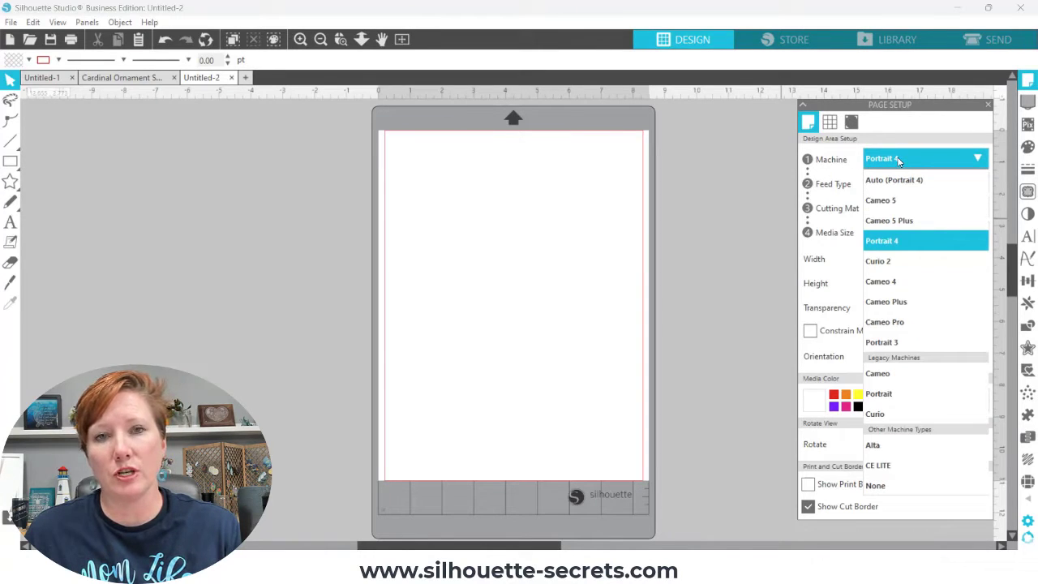
{"action": "left_click", "coordinate": [898, 160]}
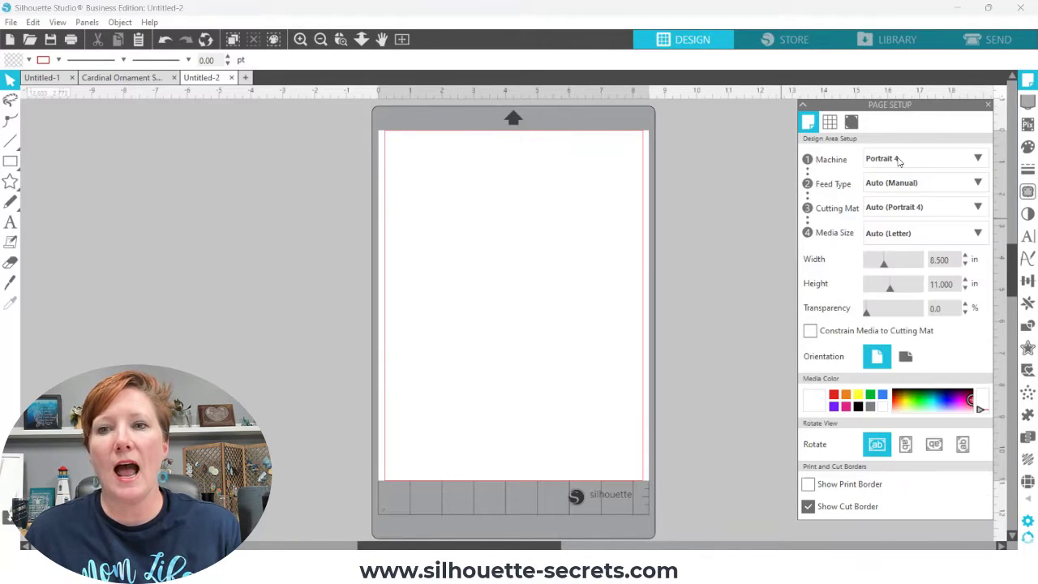
{"action": "left_click", "coordinate": [886, 210]}
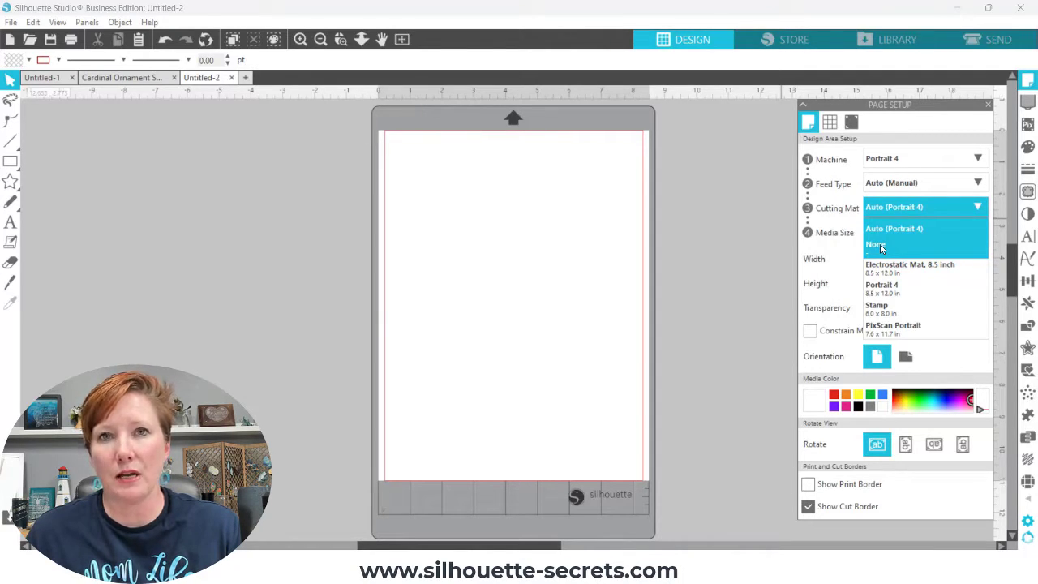
{"action": "left_click", "coordinate": [878, 244]}
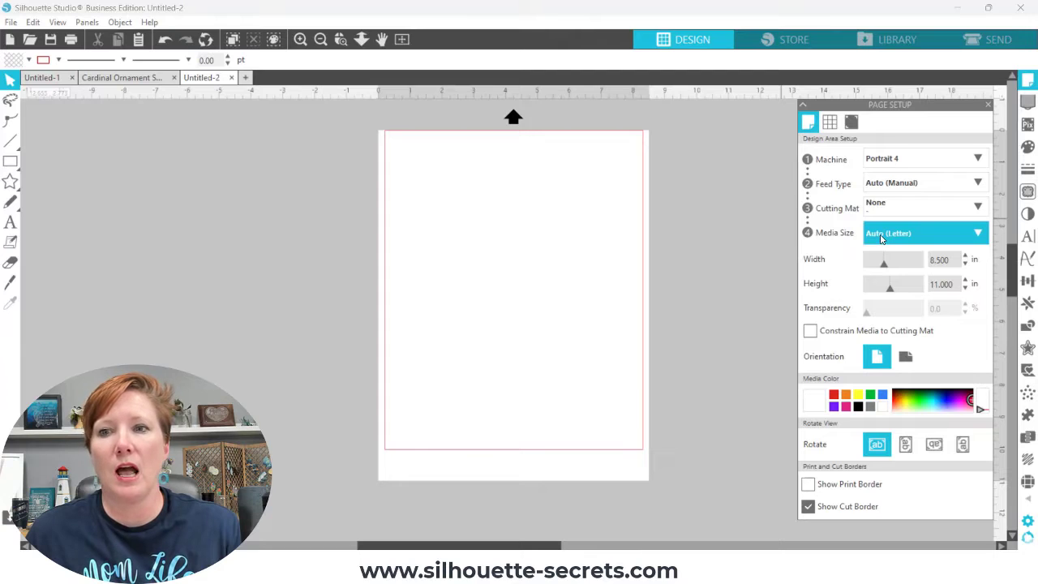
Change the page size from Letter to a custom 9 × 12 inch media
{"action": "left_click", "coordinate": [886, 237]}
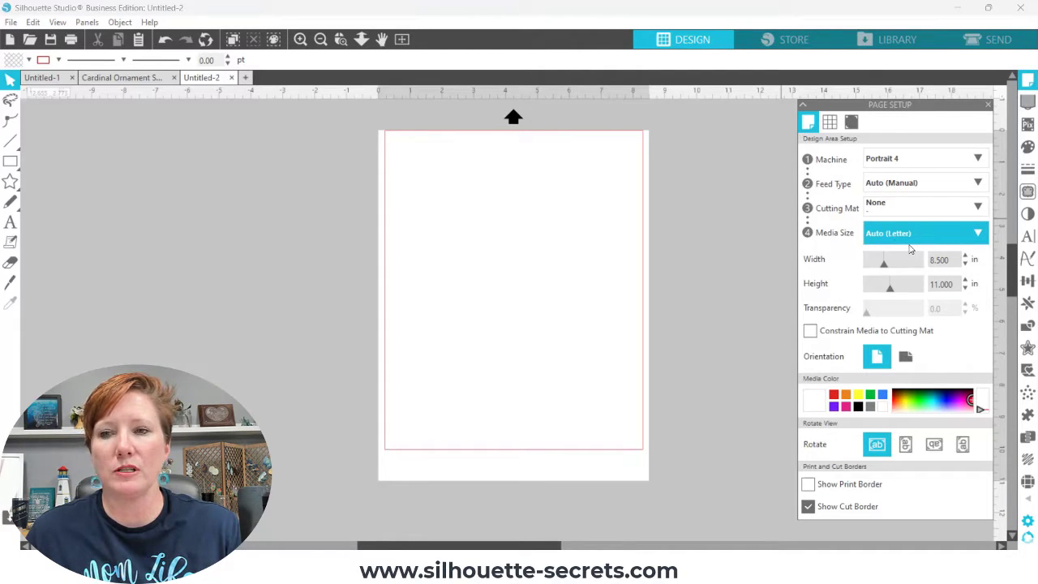
{"action": "left_click_drag", "start_coordinate": [950, 259], "coordinate": [919, 260]}
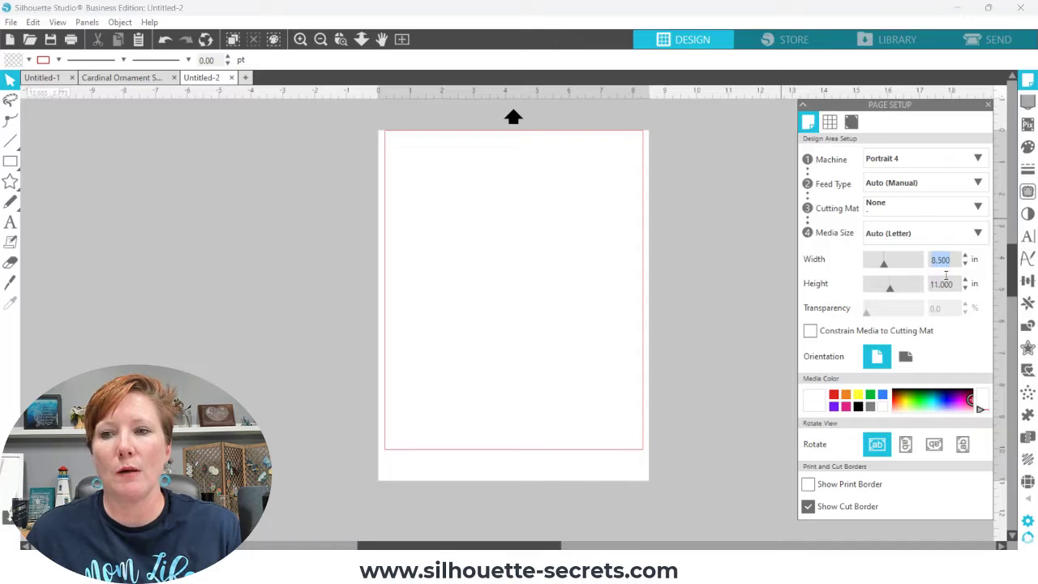
{"action": "type", "text": "9"}
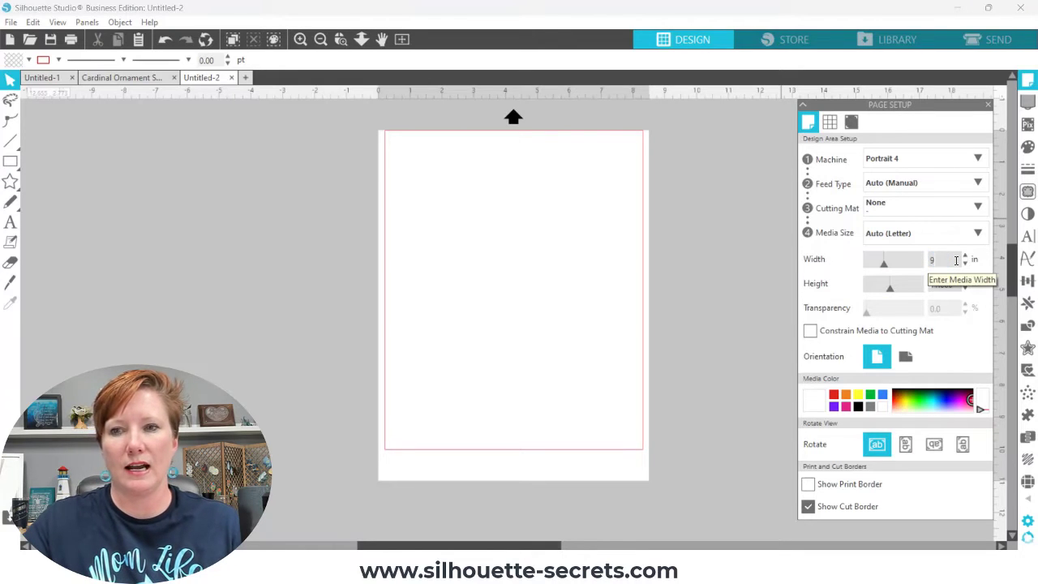
{"action": "key", "text": "Tab"}
{"action": "type", "text": "12"}
{"action": "key", "text": "Return"}
Add a text box near the page top reading 'create'
{"action": "left_click", "coordinate": [10, 224]}
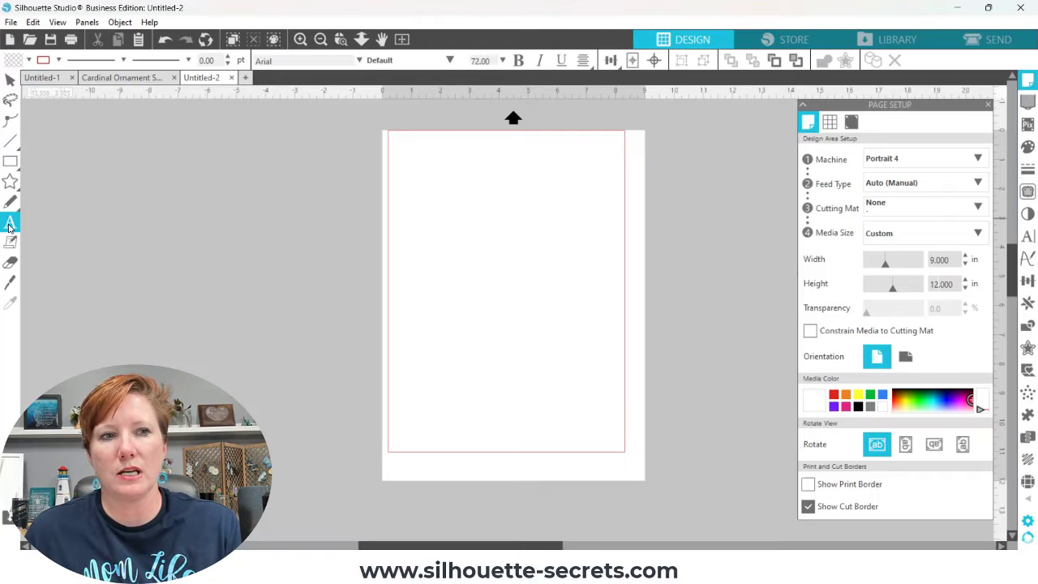
{"action": "left_click", "coordinate": [415, 218]}
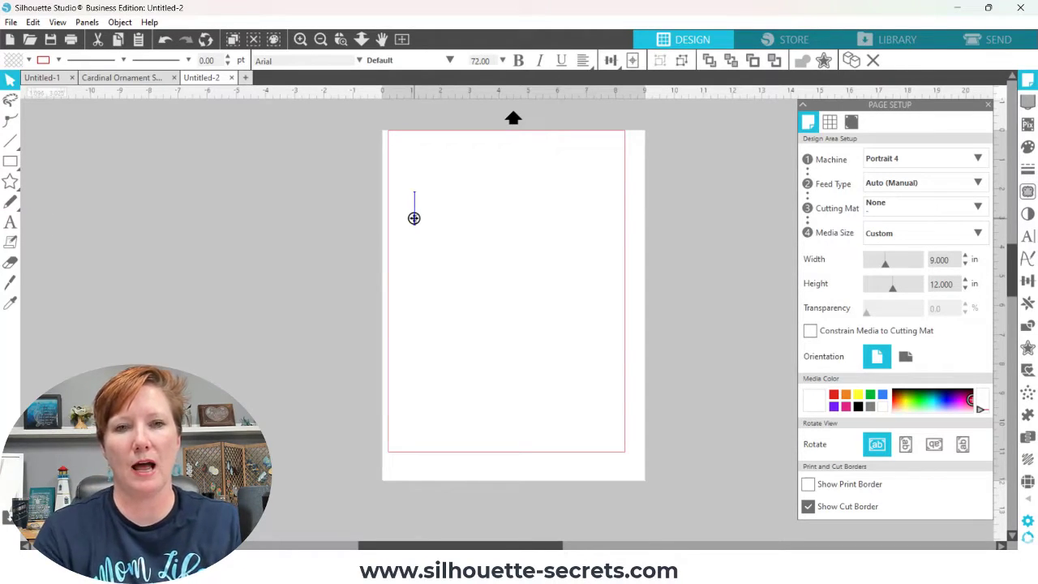
{"action": "type", "text": "create"}
{"action": "left_click", "coordinate": [456, 243]}
Fill the 'create' text black and enlarge it to about 6.590 × 2.649 in
{"action": "left_click", "coordinate": [464, 217]}
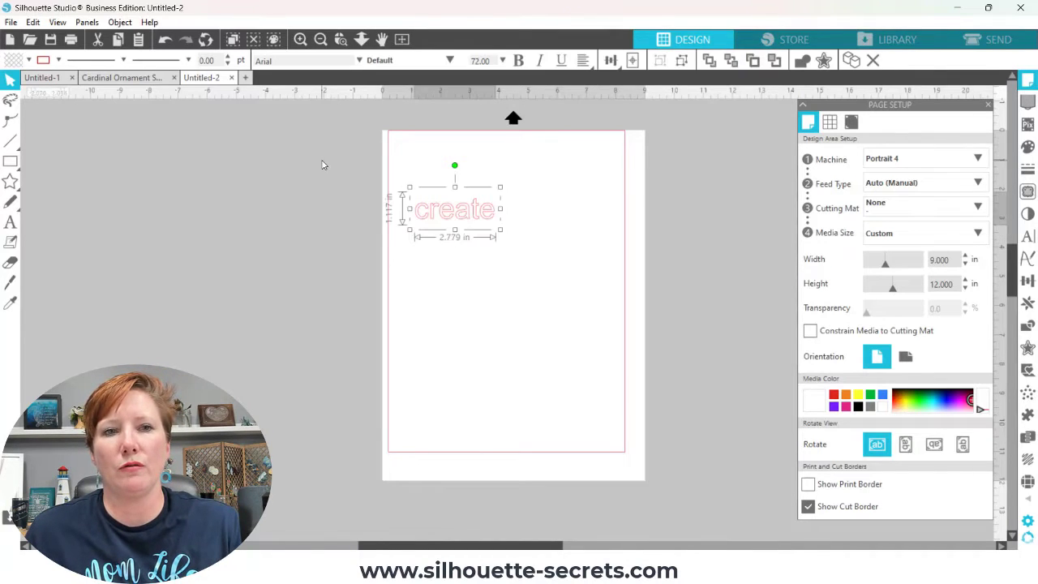
{"action": "left_click", "coordinate": [30, 61]}
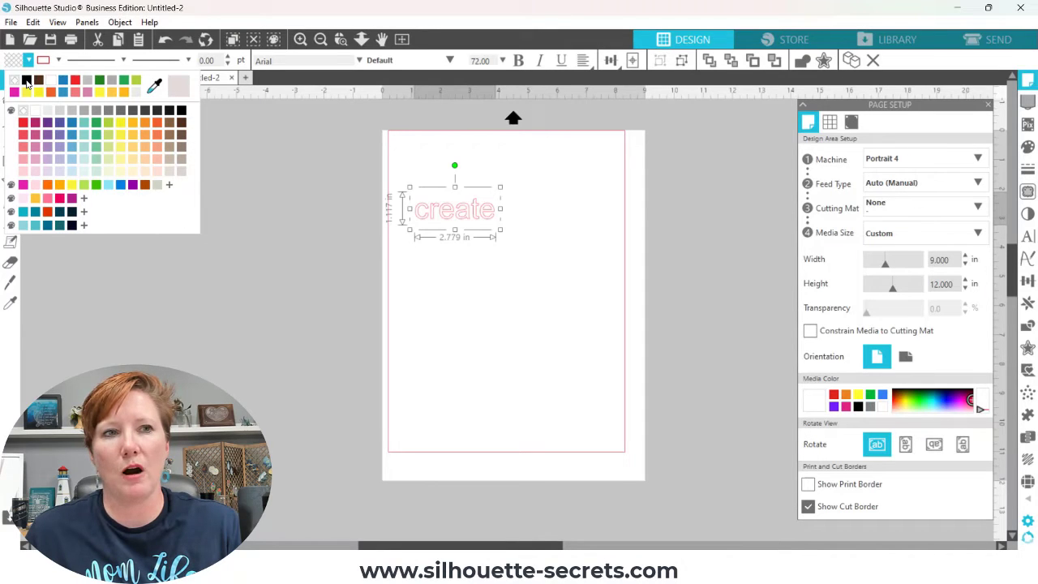
{"action": "left_click", "coordinate": [26, 80]}
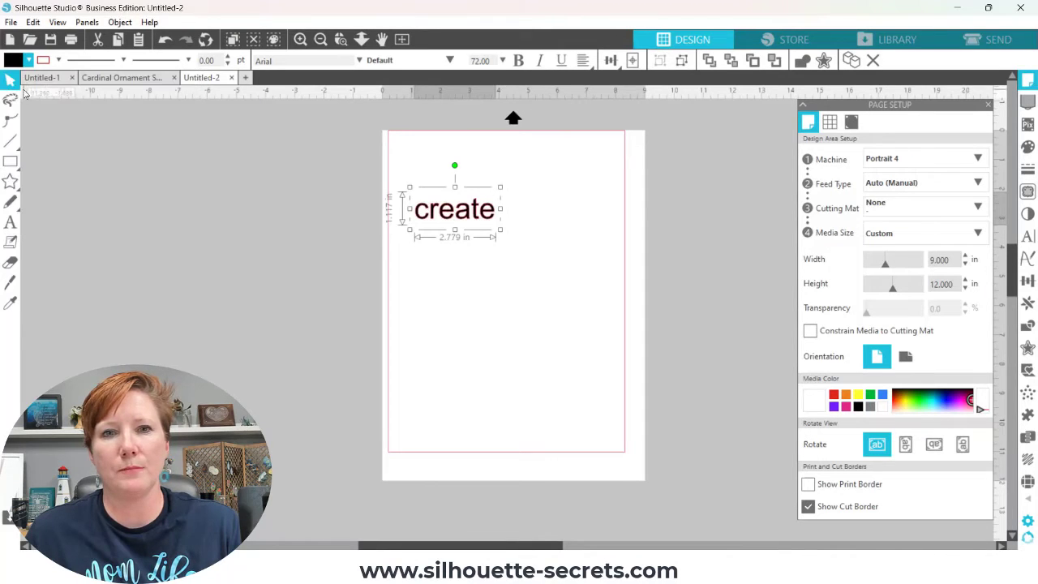
{"action": "left_click", "coordinate": [505, 234]}
{"action": "left_click", "coordinate": [492, 218]}
{"action": "left_click_drag", "start_coordinate": [501, 228], "coordinate": [610, 297]}
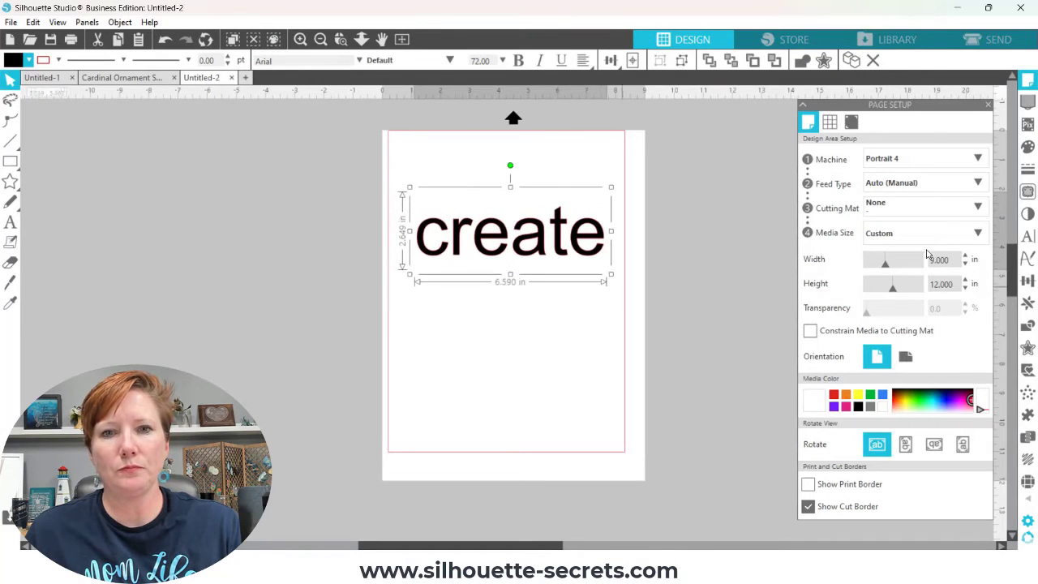
Switch 'create' to the anywhere bold script font and enlarge it to about 6.692 × 3.699 in
{"action": "left_click", "coordinate": [1028, 237]}
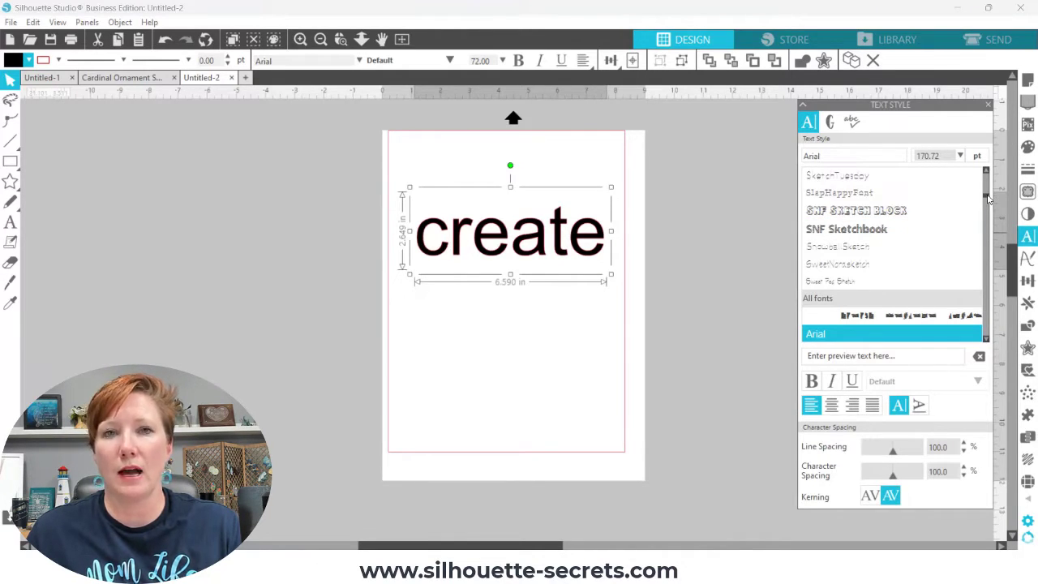
{"action": "left_click_drag", "start_coordinate": [988, 200], "coordinate": [989, 201]}
{"action": "left_click", "coordinate": [820, 232]}
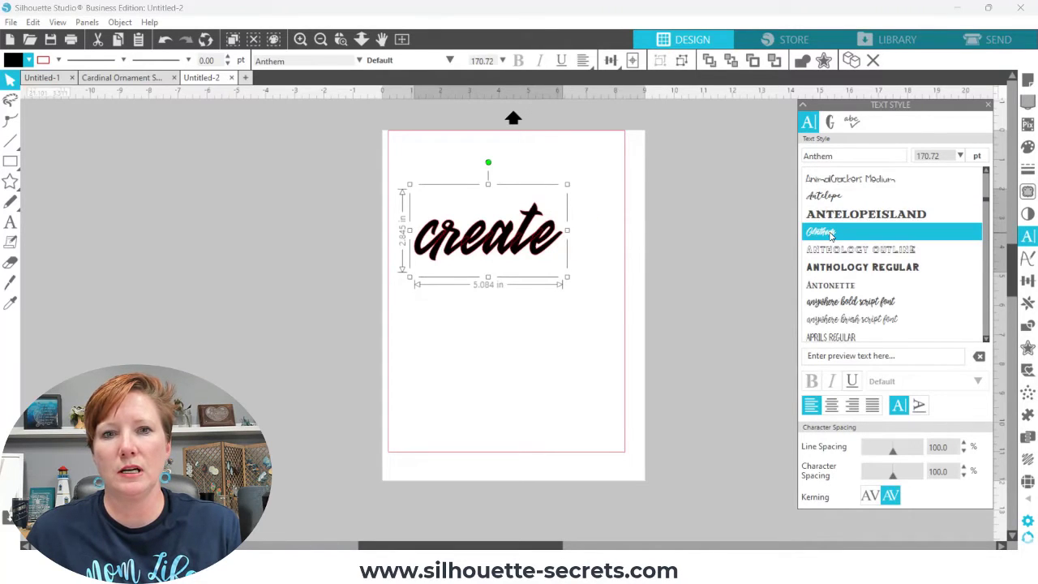
{"action": "left_click", "coordinate": [839, 302]}
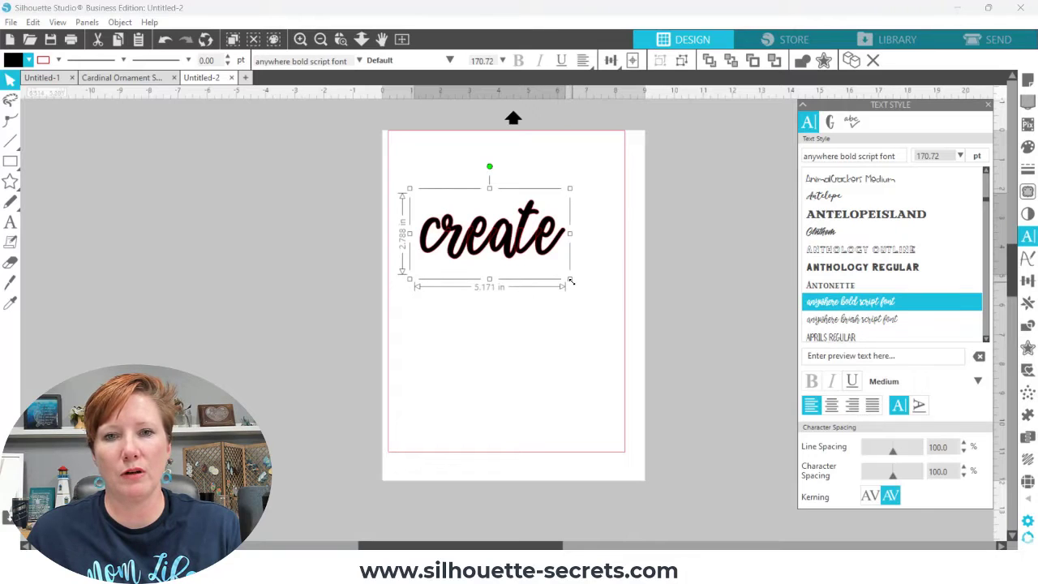
{"action": "left_click_drag", "start_coordinate": [570, 278], "coordinate": [613, 303]}
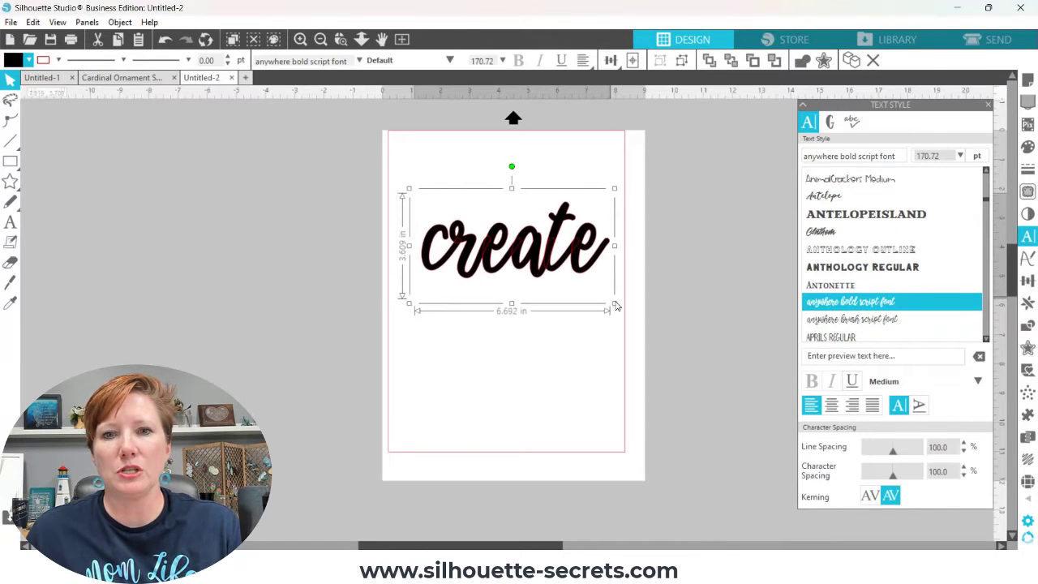
Weld the script 'create' into one shape and move it to the page top (X 0.998, Y 0.297)
{"action": "right_click", "coordinate": [578, 250]}
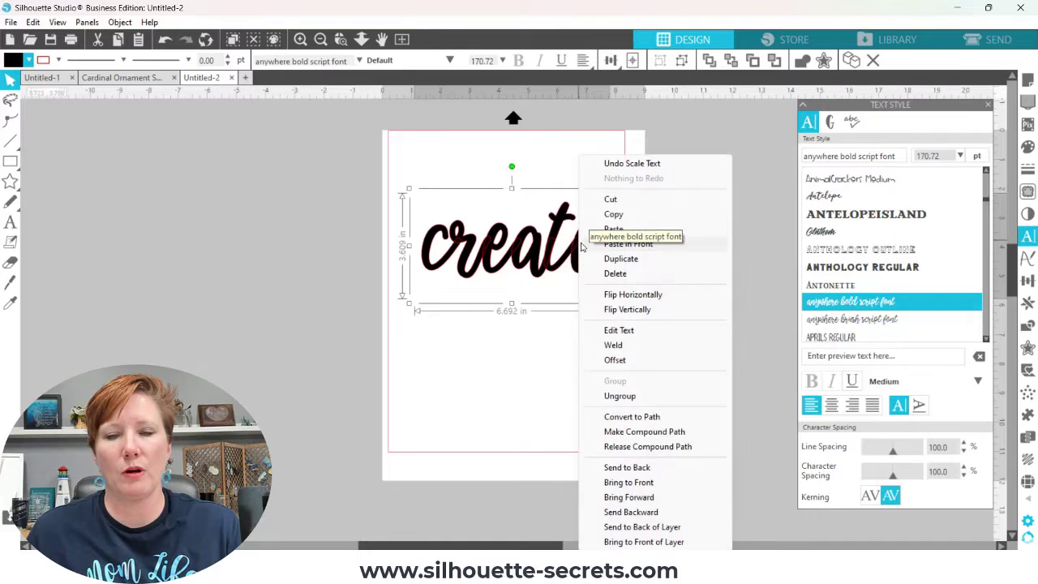
{"action": "left_click", "coordinate": [615, 345]}
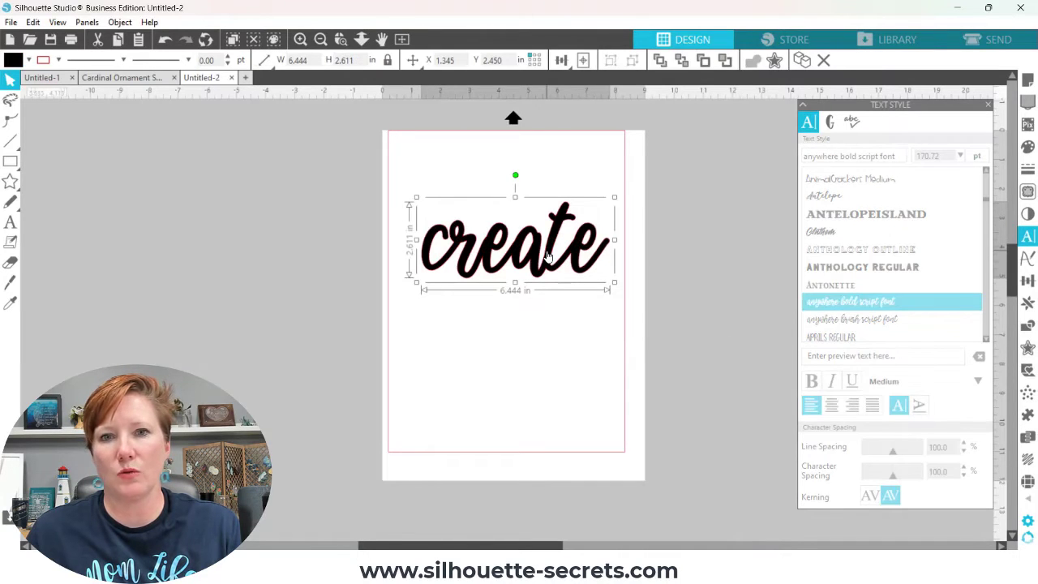
{"action": "left_click_drag", "start_coordinate": [548, 256], "coordinate": [537, 192]}
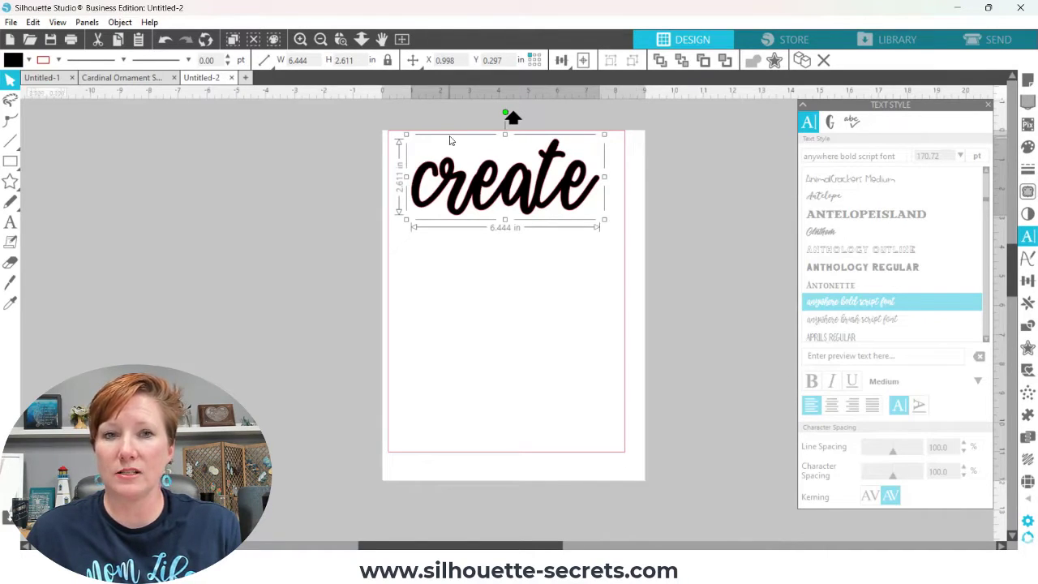
Return to the selection tool and reopen Page Setup to confirm Portrait 4, no mat, 9 × 12 in
{"action": "key", "text": "i"}
{"action": "left_click", "coordinate": [395, 136]}
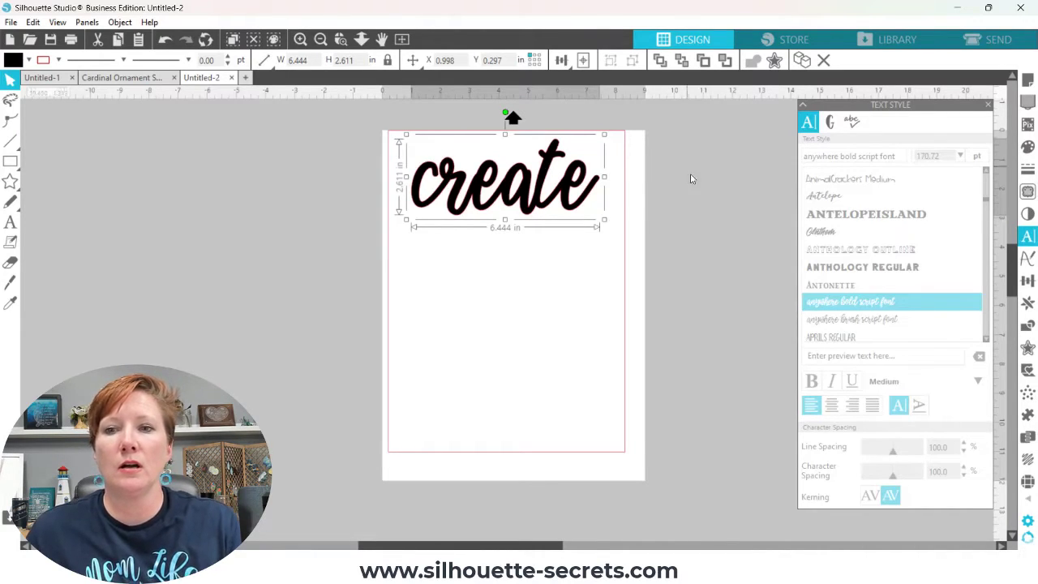
{"action": "left_click", "coordinate": [1028, 79]}
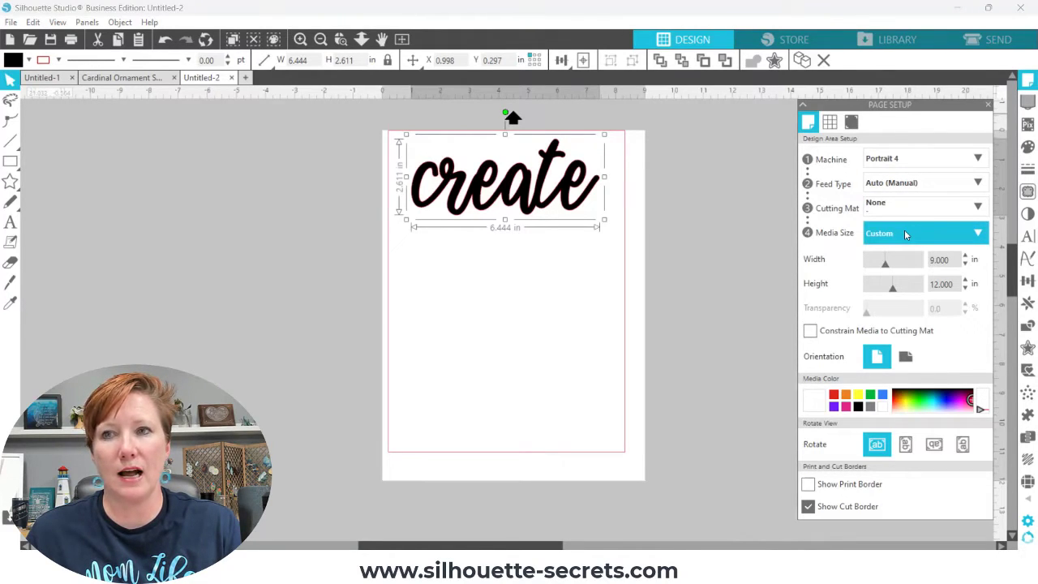
In the Send panel, choose Vinyl, Glossy as the cut material
{"action": "left_click", "coordinate": [990, 42]}
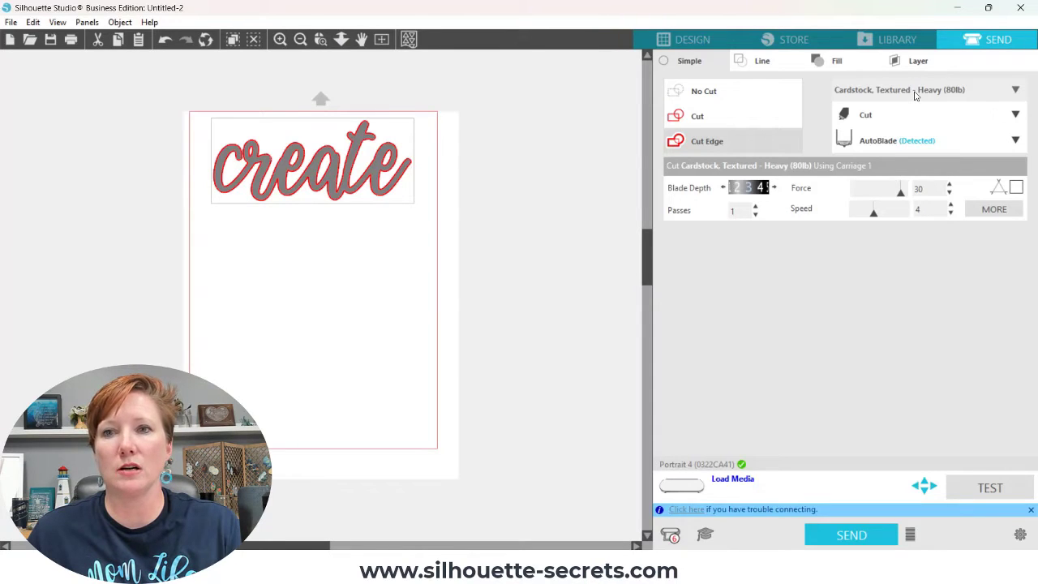
{"action": "left_click", "coordinate": [914, 94]}
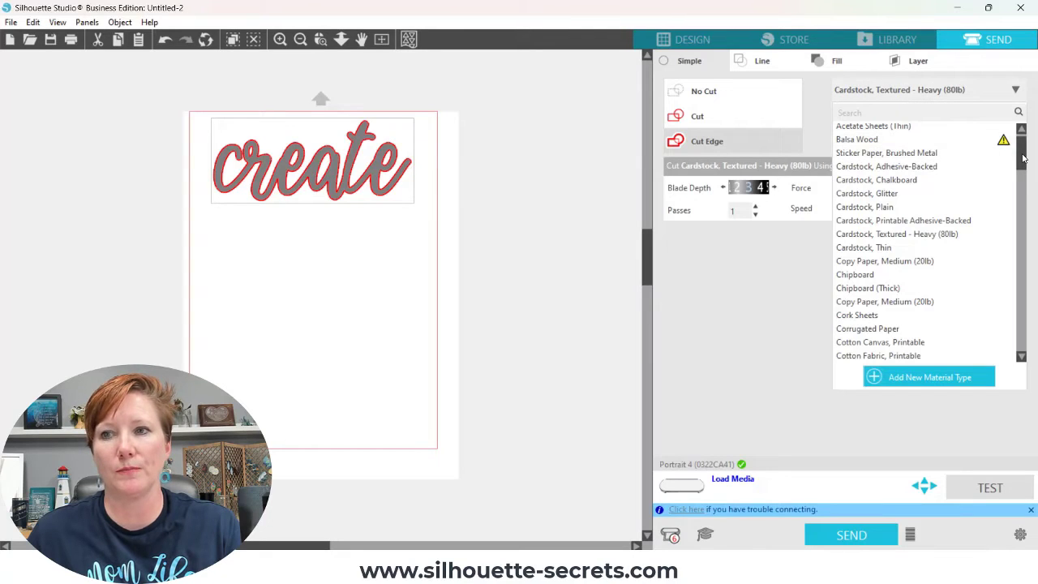
{"action": "left_click_drag", "start_coordinate": [1023, 156], "coordinate": [1023, 240]}
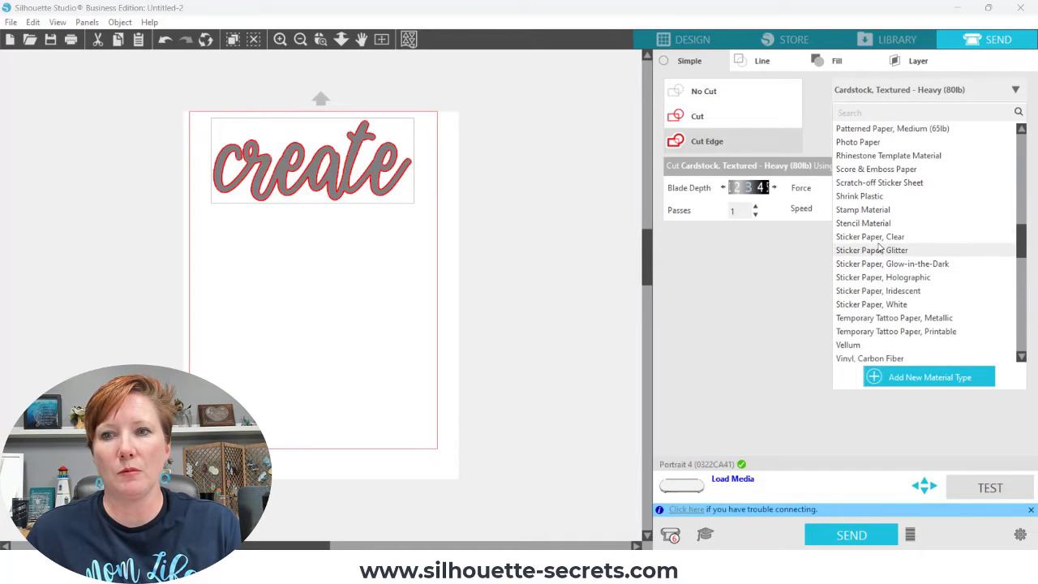
{"action": "scroll", "coordinate": [872, 287], "scroll_direction": "down", "scroll_amount": 3}
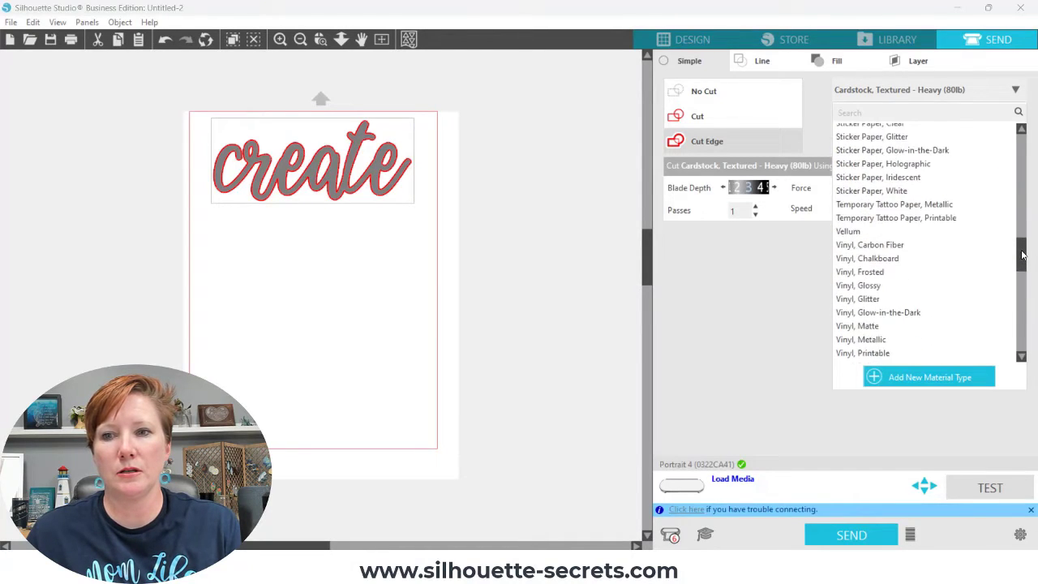
{"action": "left_click", "coordinate": [865, 273]}
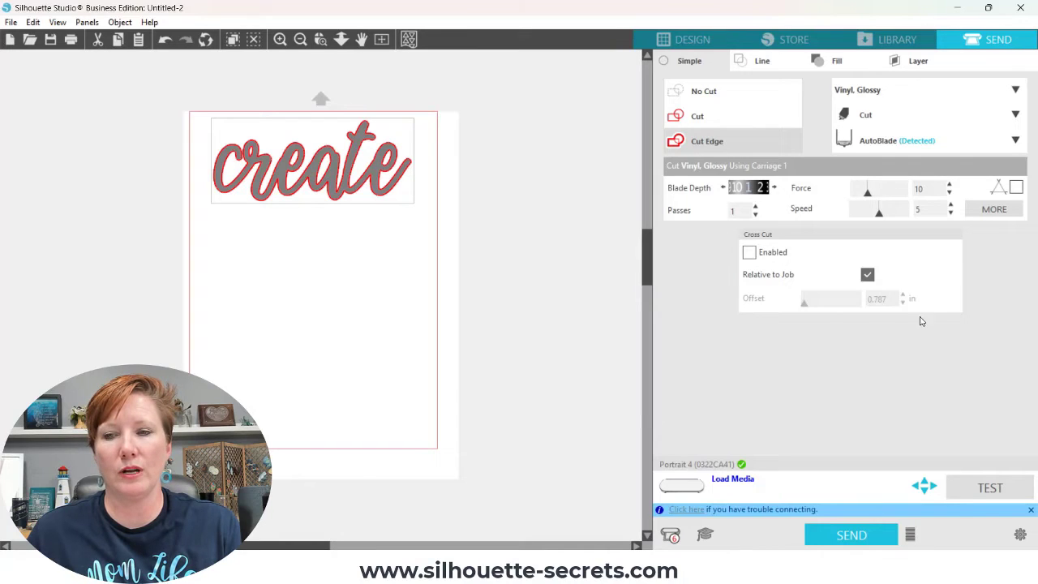
Enable the cross cut, toggle Relative to Job off and back on, leaving it job-relative at 3.408 in
{"action": "left_click", "coordinate": [749, 253]}
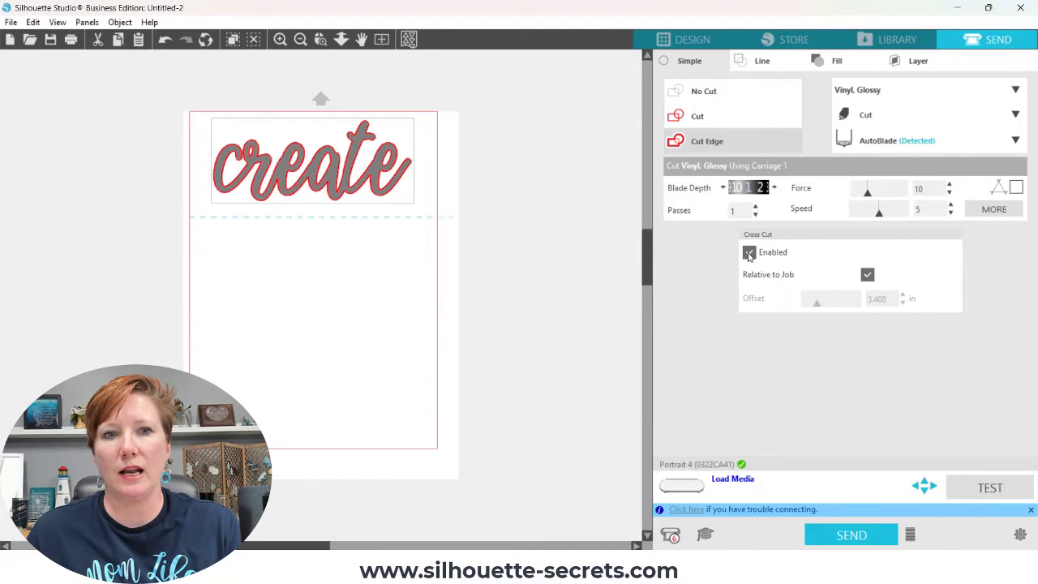
{"action": "left_click", "coordinate": [457, 222]}
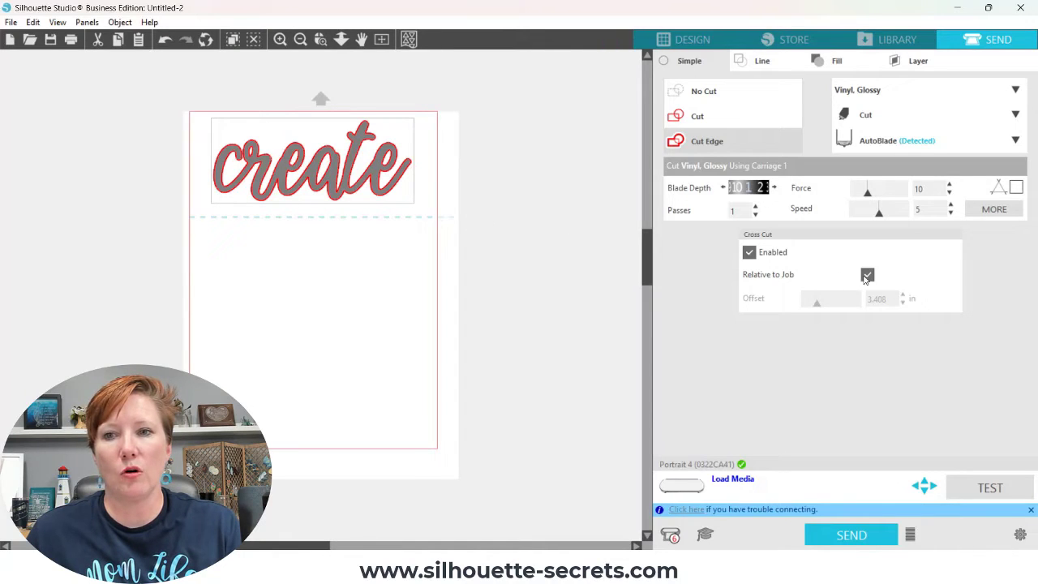
{"action": "left_click", "coordinate": [867, 277]}
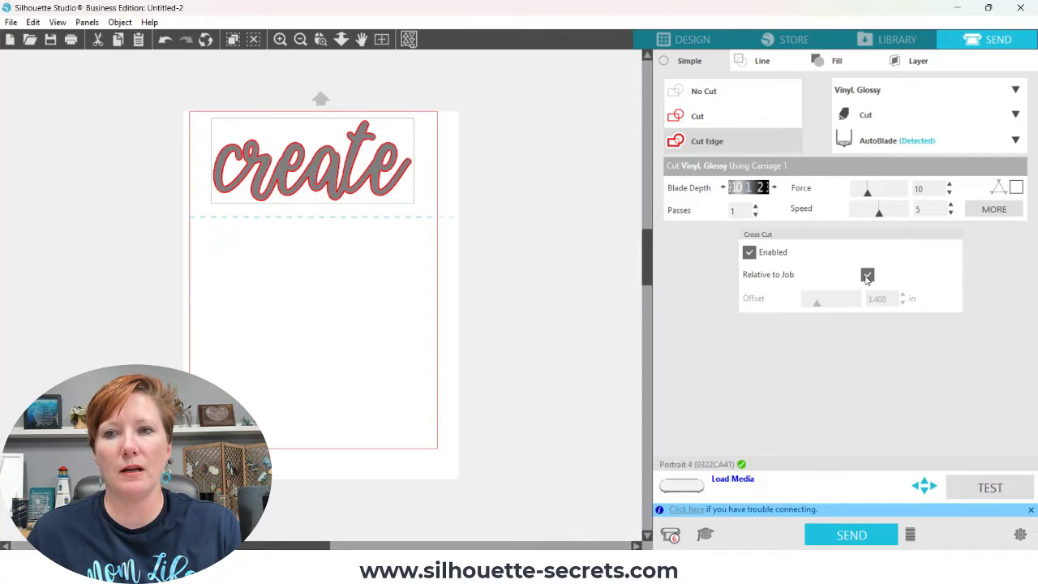
{"action": "left_click", "coordinate": [867, 276]}
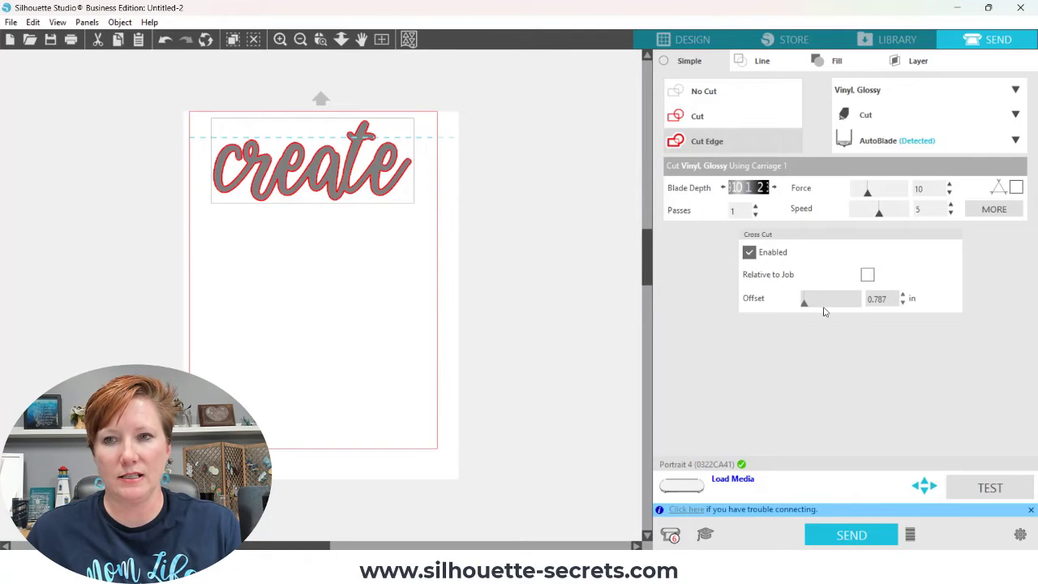
{"action": "left_click", "coordinate": [867, 276]}
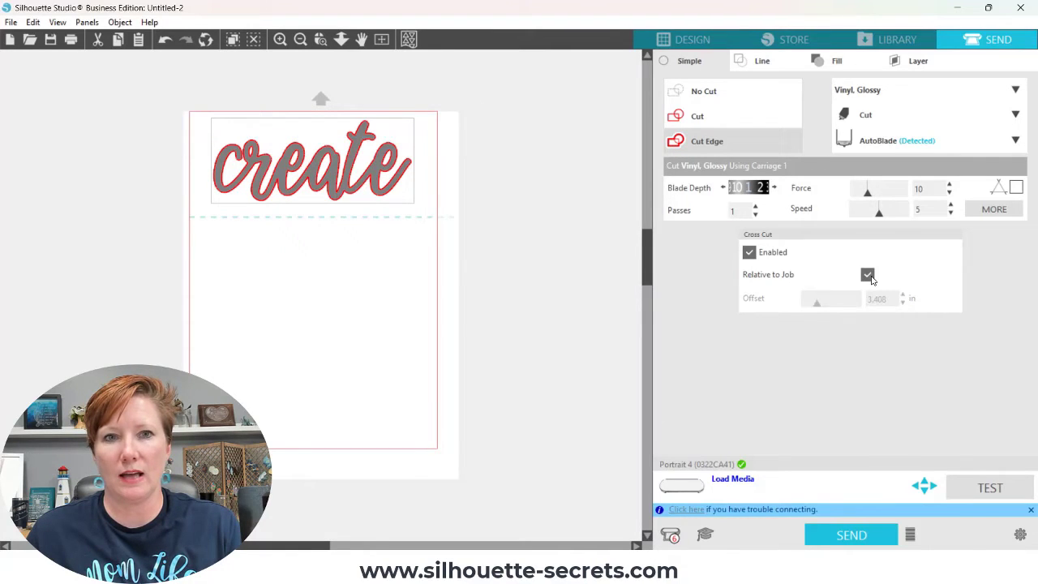
Raise the blade depth one step above the Vinyl, Glossy default
{"action": "left_click", "coordinate": [774, 188]}
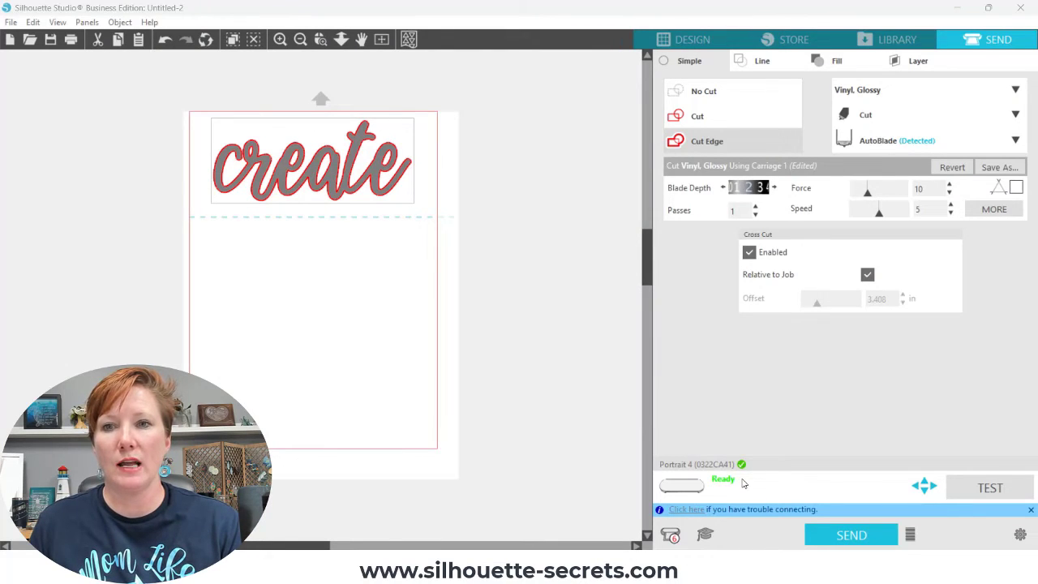
Keep the cross cut enabled and send the job to the Portrait 4 for confirmation
{"action": "left_click", "coordinate": [749, 253]}
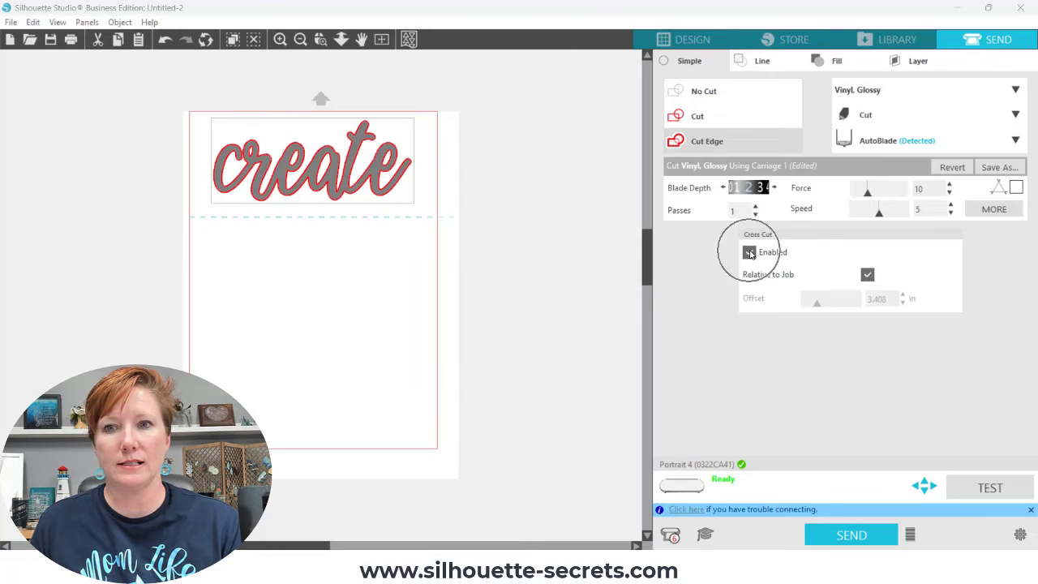
{"action": "left_click", "coordinate": [860, 539]}
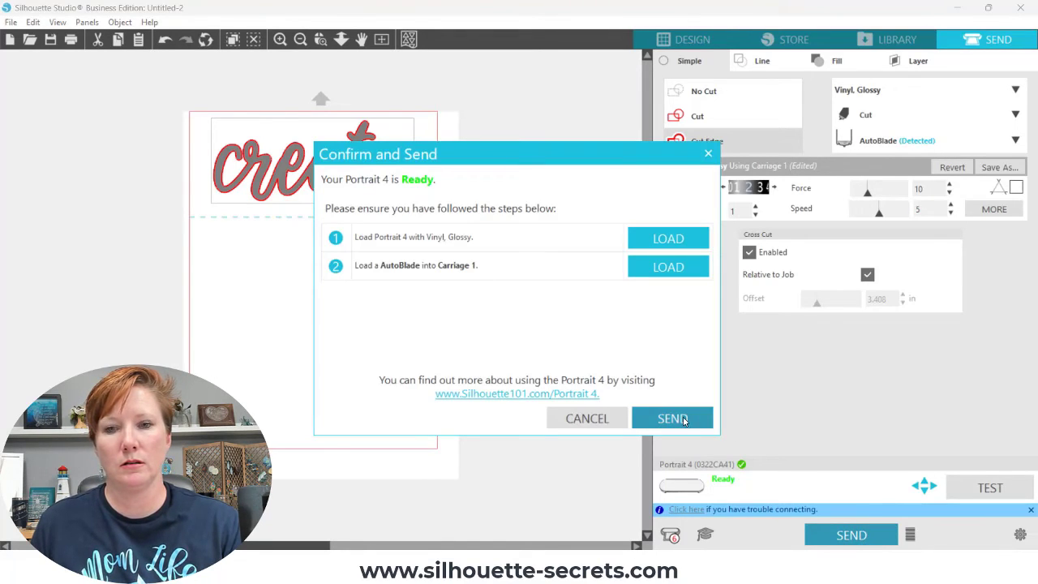